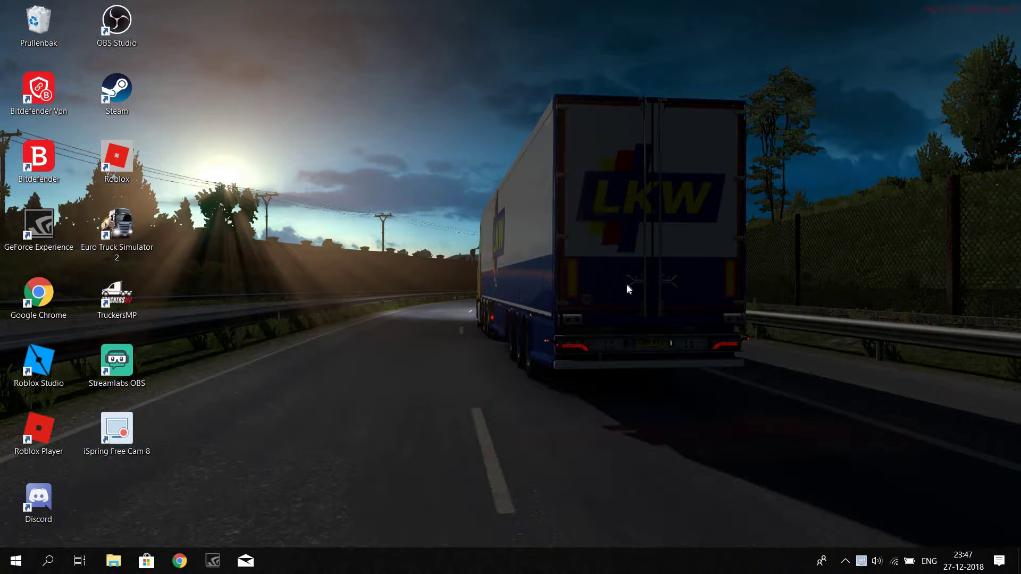
Open OBS Studio and review the Stream and Output sections of its settings
{"action": "double_click", "coordinate": [120, 21]}
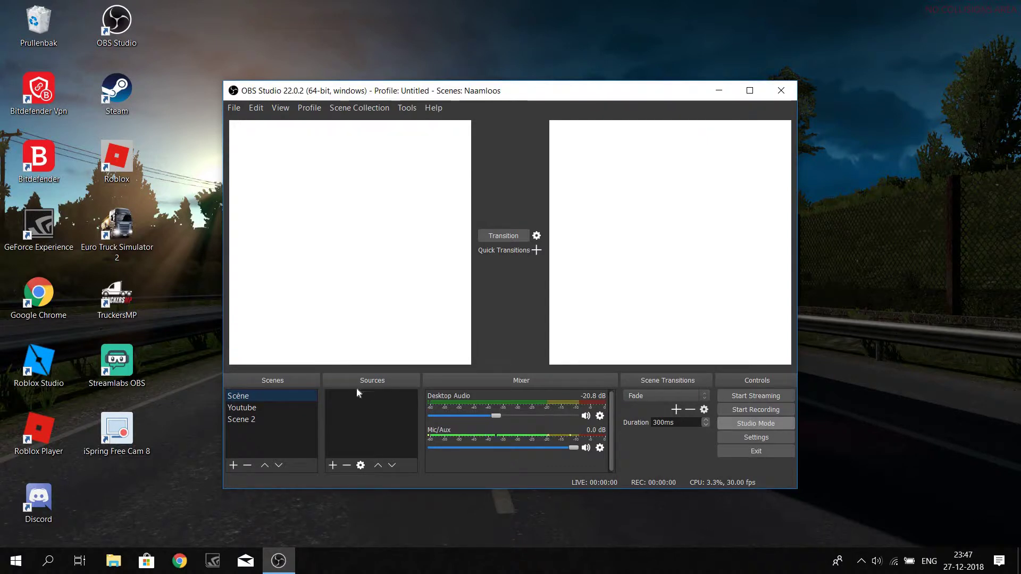
{"action": "left_click", "coordinate": [774, 436]}
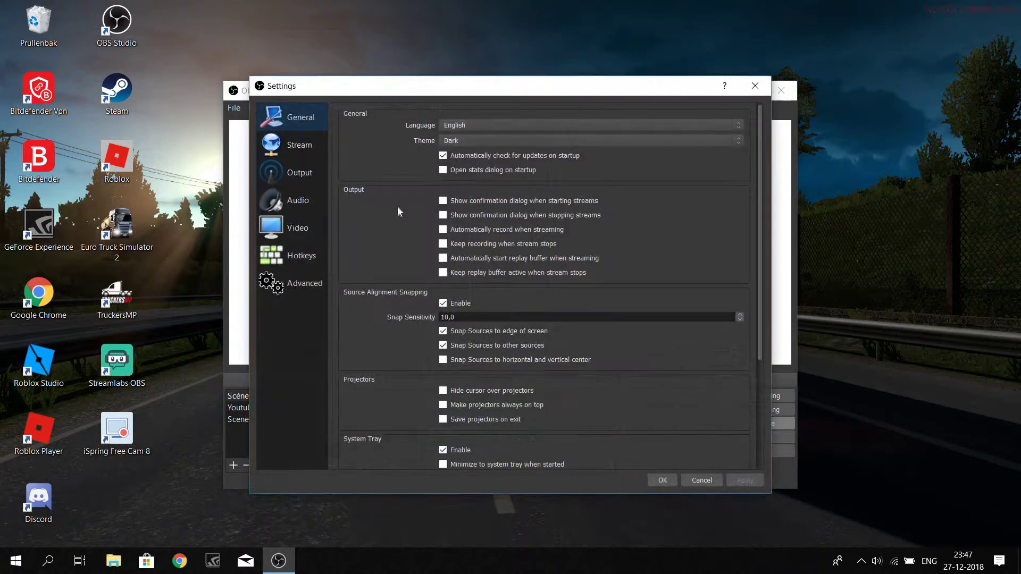
{"action": "left_click", "coordinate": [291, 145]}
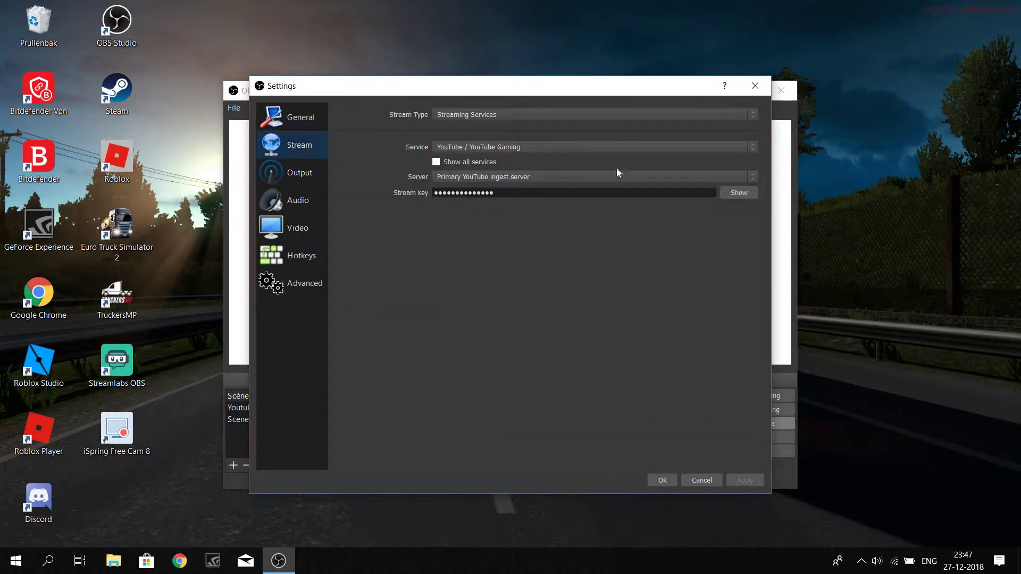
{"action": "left_click", "coordinate": [285, 184]}
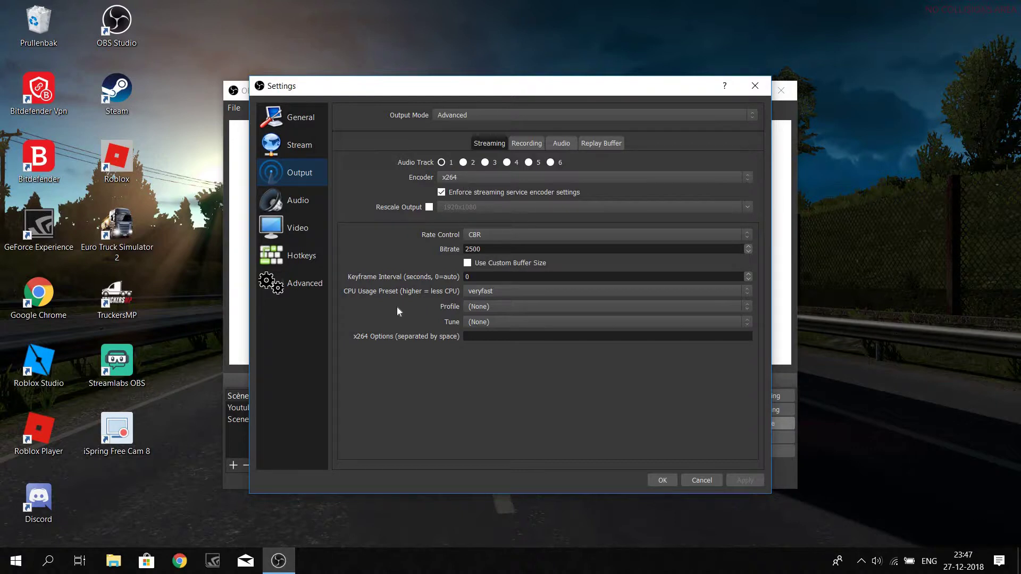
{"action": "left_click", "coordinate": [276, 152]}
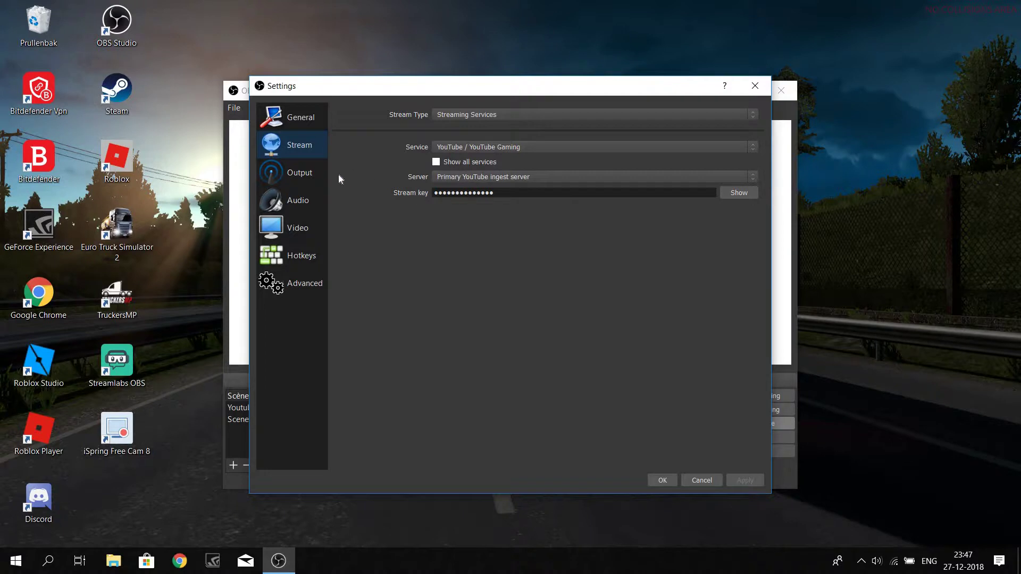
{"action": "left_click", "coordinate": [310, 183]}
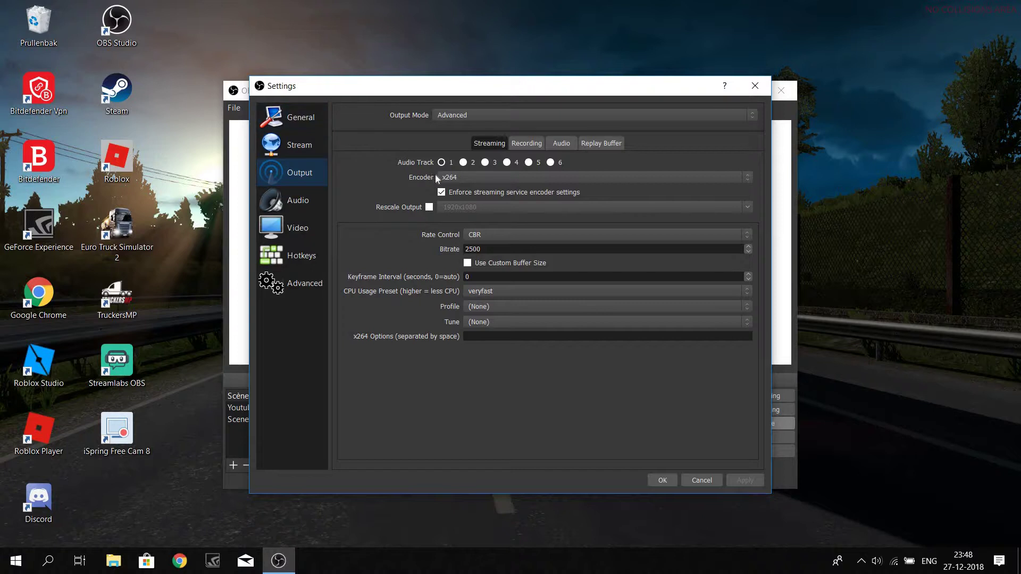
Set the streaming output to audio track 1 with the x264 encoder, trying QuickSync H.264 along the way
{"action": "left_click", "coordinate": [488, 178]}
{"action": "left_click", "coordinate": [482, 173]}
{"action": "left_click", "coordinate": [464, 163]}
{"action": "left_click", "coordinate": [442, 162]}
{"action": "left_click", "coordinate": [442, 163]}
{"action": "left_click", "coordinate": [442, 163]}
{"action": "left_click", "coordinate": [451, 181]}
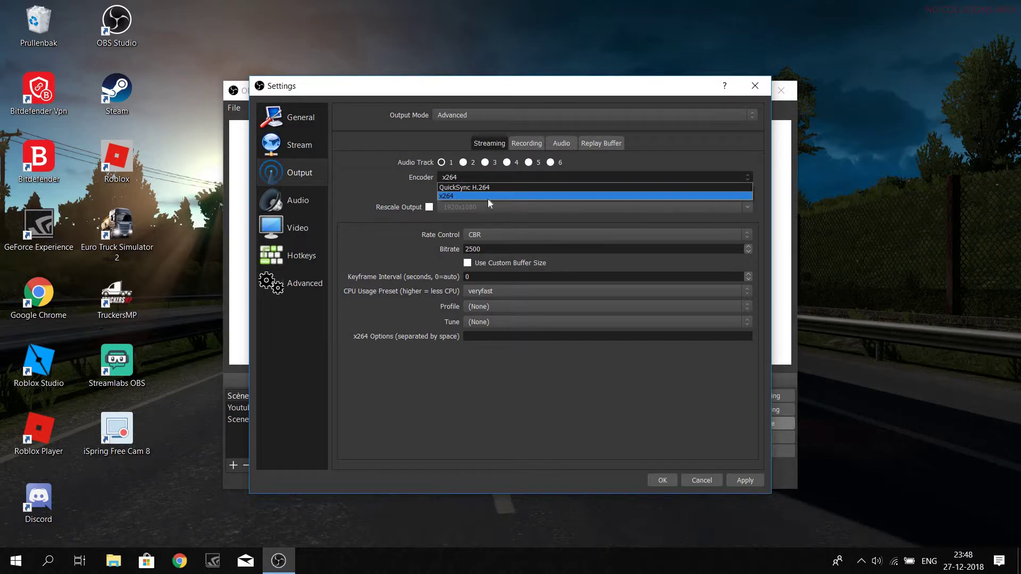
{"action": "left_click", "coordinate": [471, 195]}
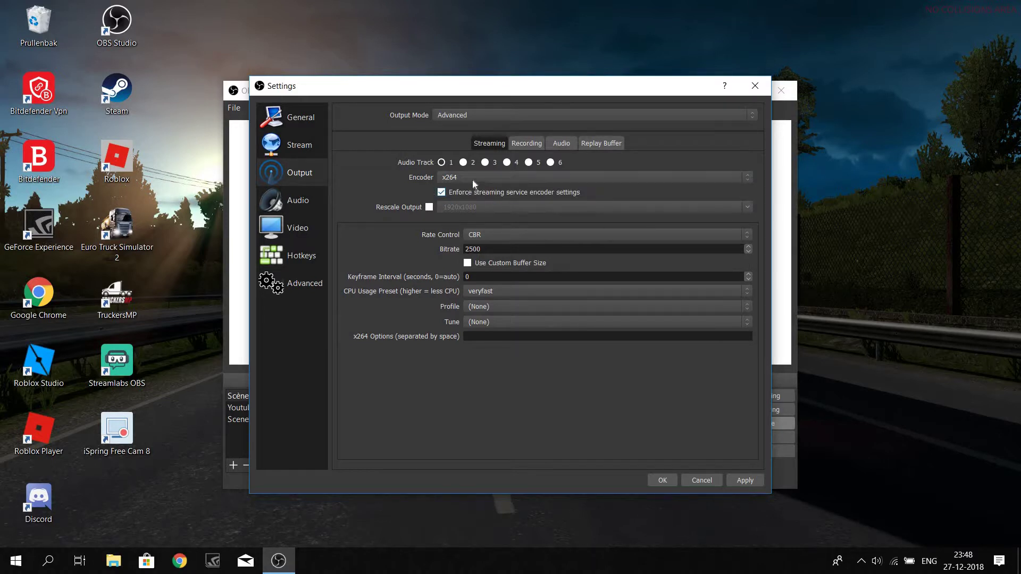
{"action": "left_click", "coordinate": [472, 179]}
{"action": "left_click", "coordinate": [472, 188]}
{"action": "left_click", "coordinate": [474, 177]}
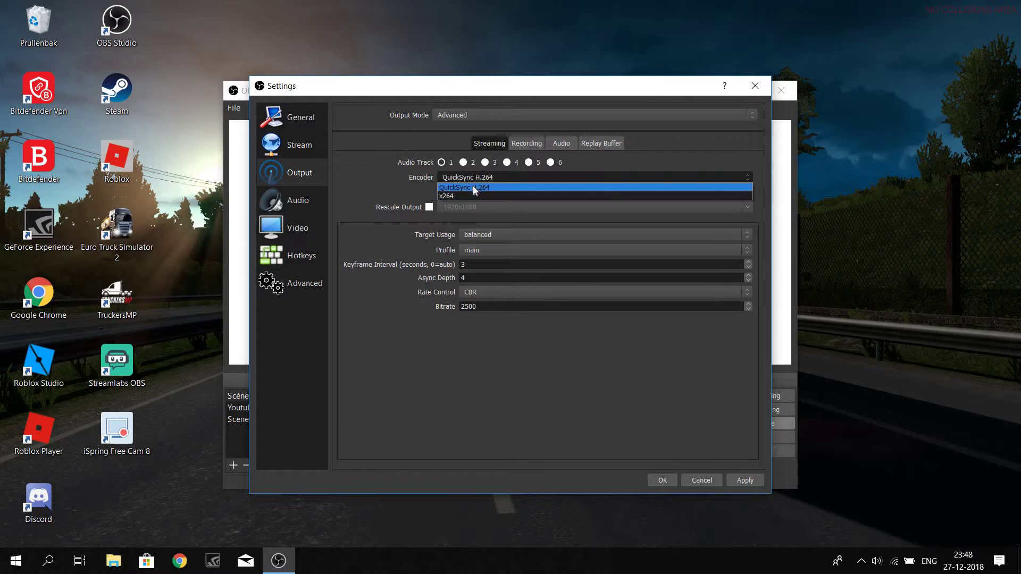
{"action": "left_click", "coordinate": [474, 195]}
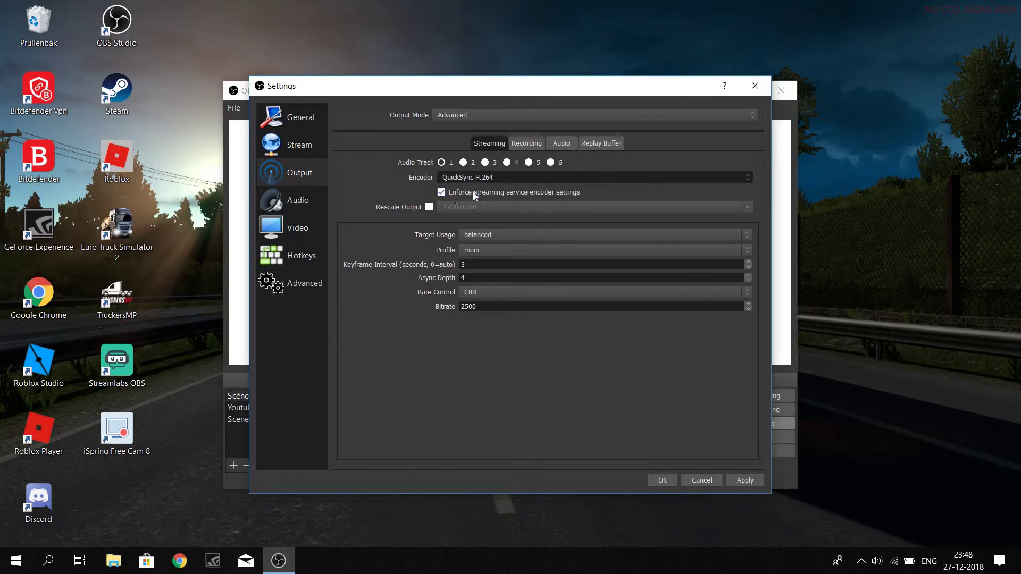
Enable the custom buffer size for the streaming output, leave output rescaling off, and save the settings
{"action": "left_click", "coordinate": [431, 206]}
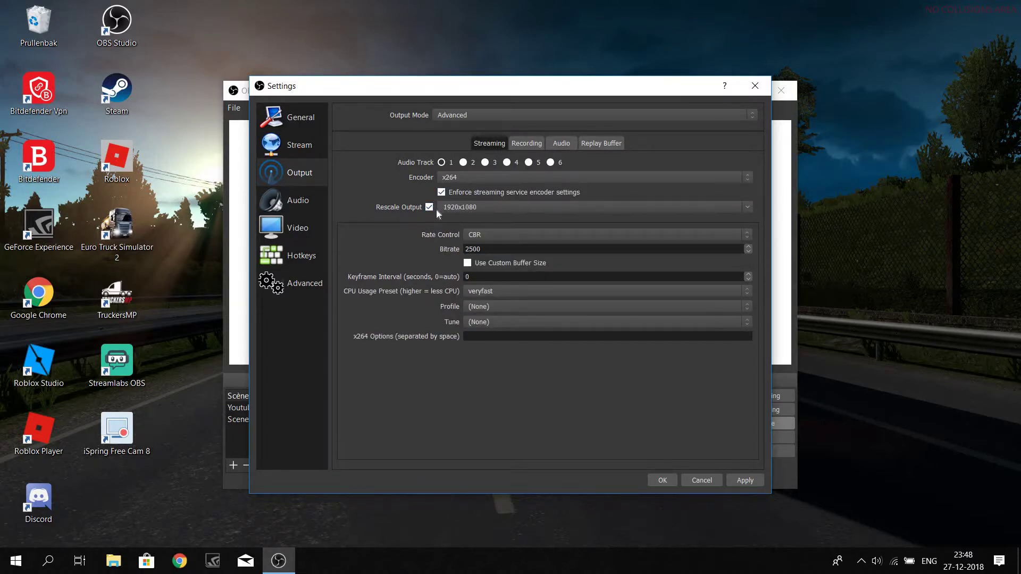
{"action": "left_click", "coordinate": [429, 207]}
{"action": "left_click", "coordinate": [468, 262]}
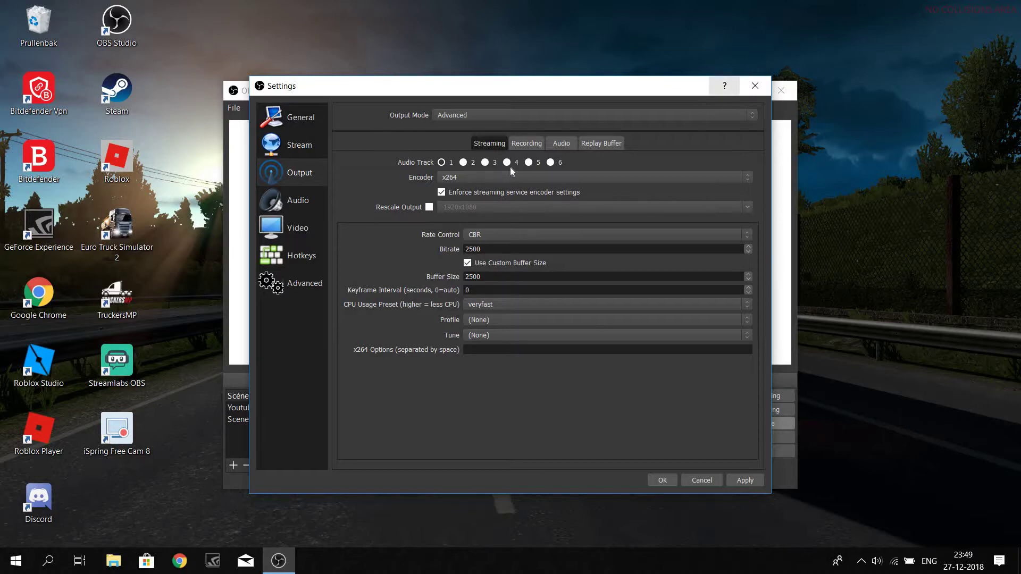
{"action": "left_click", "coordinate": [523, 143]}
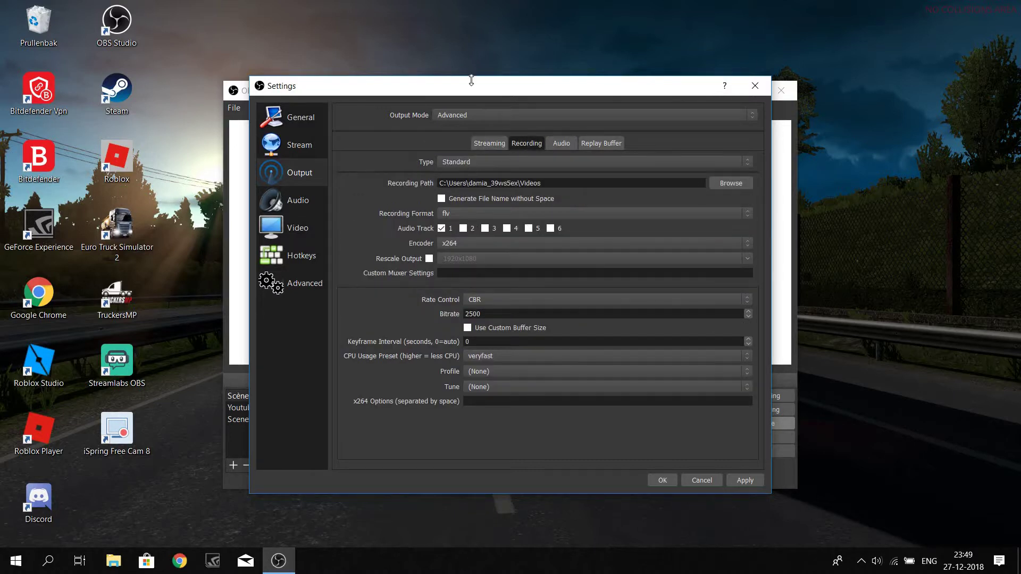
{"action": "left_click", "coordinate": [487, 141]}
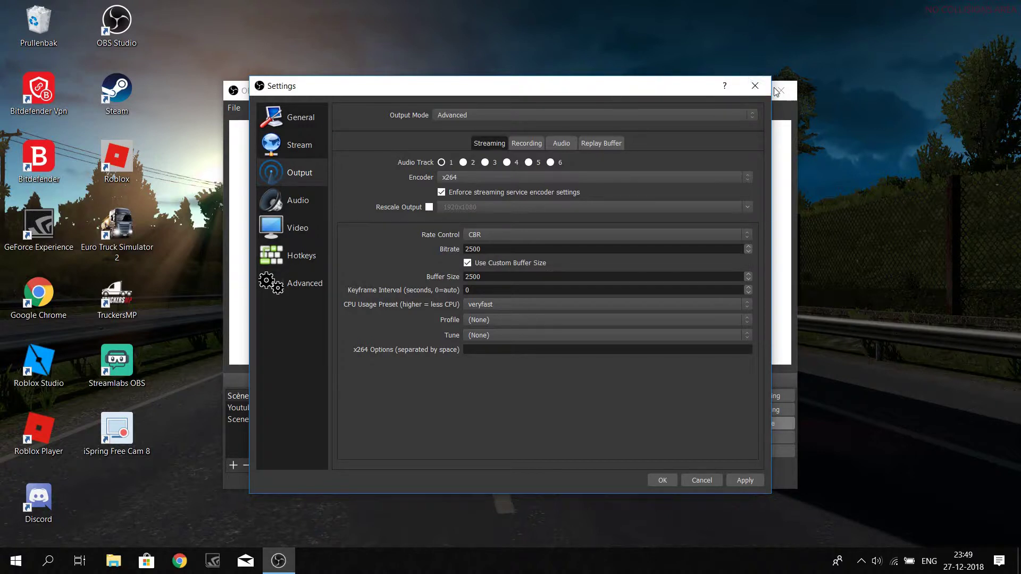
{"action": "left_click", "coordinate": [755, 86]}
{"action": "left_click", "coordinate": [504, 312]}
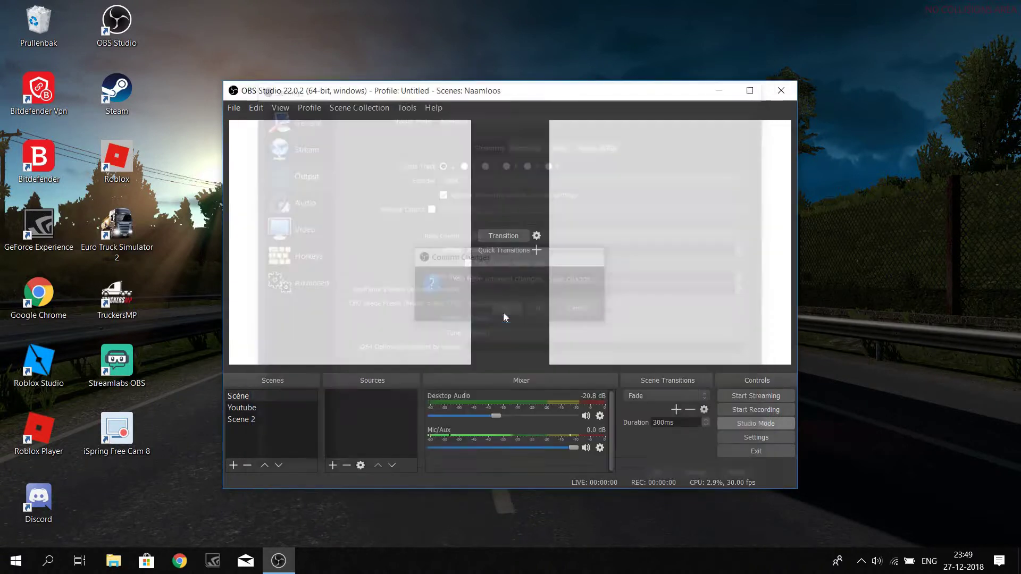
Compare the sources of the Scène and Youtube scenes, ending on Scène
{"action": "left_click", "coordinate": [259, 403]}
{"action": "left_click", "coordinate": [257, 396]}
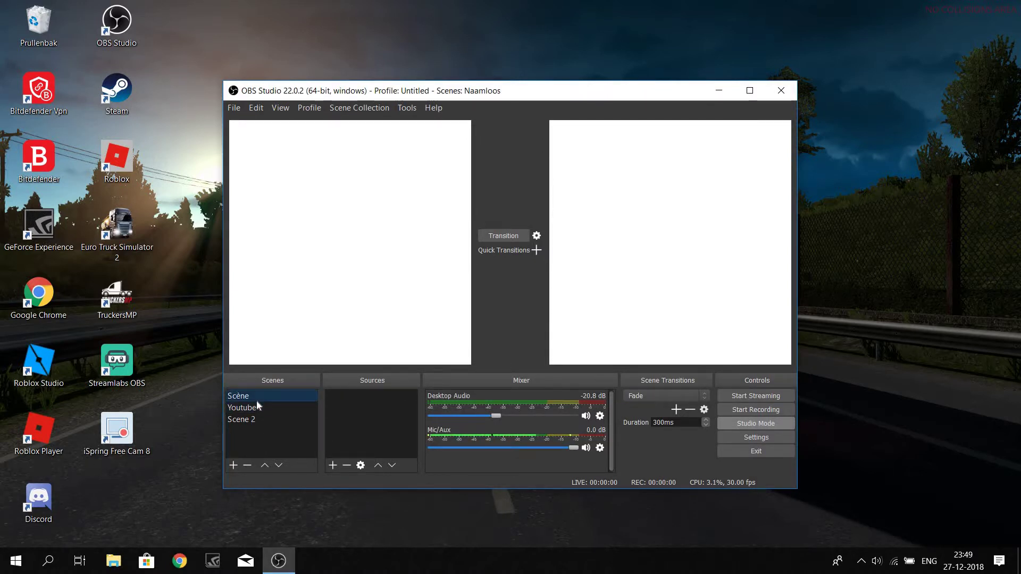
{"action": "left_click", "coordinate": [255, 405]}
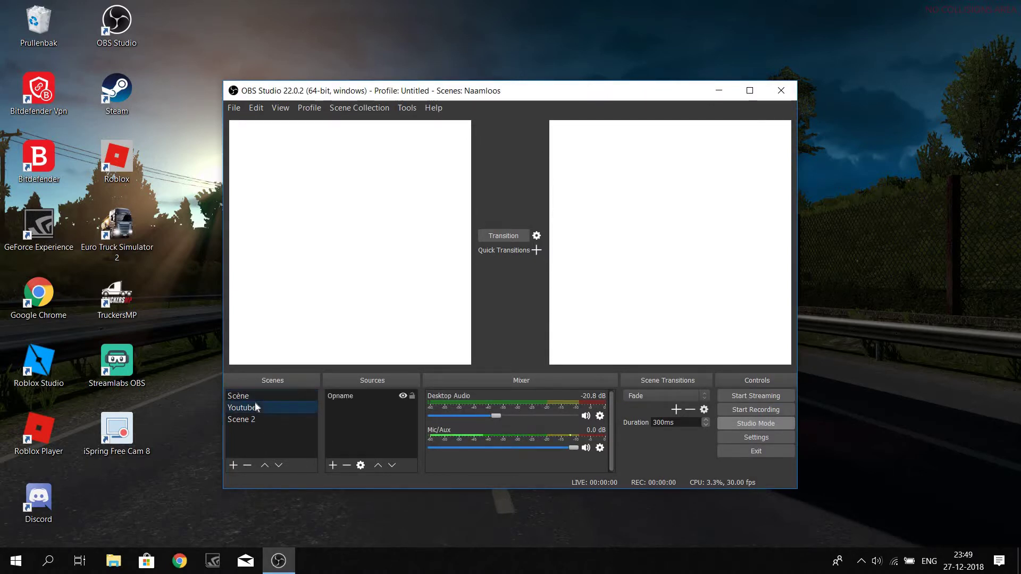
{"action": "left_click", "coordinate": [253, 395]}
{"action": "left_click", "coordinate": [254, 407]}
{"action": "left_click", "coordinate": [253, 395]}
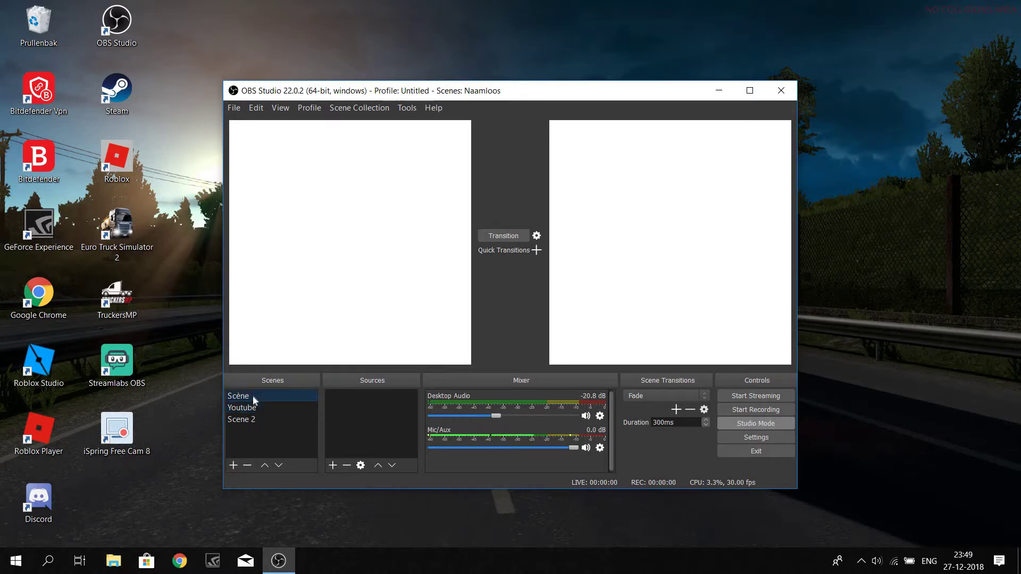
Look through the source types that can be added to the Scène scene, and close OBS Studio
{"action": "right_click", "coordinate": [359, 412]}
{"action": "mouse_move", "coordinate": [375, 422]}
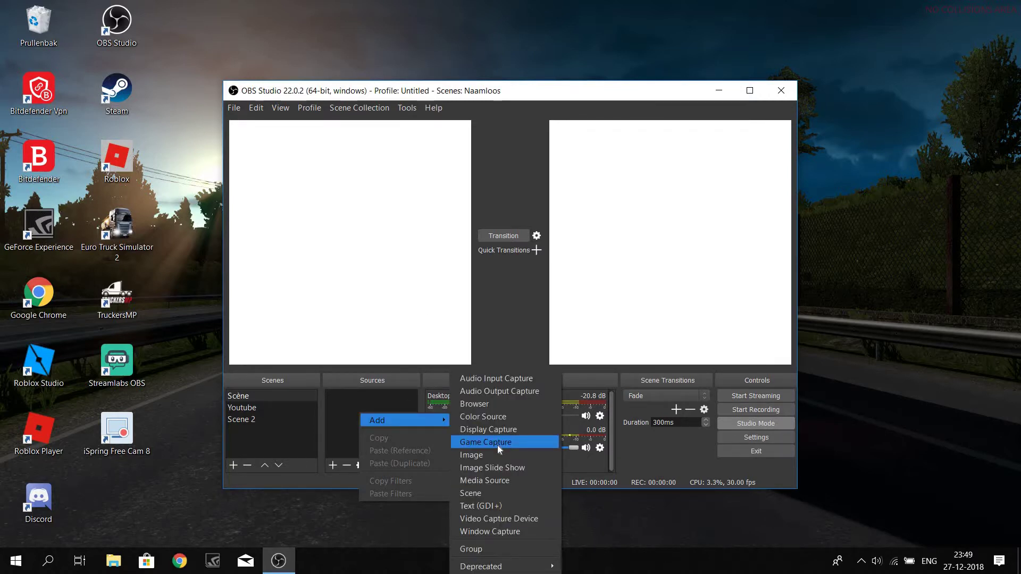
{"action": "left_click", "coordinate": [1003, 304]}
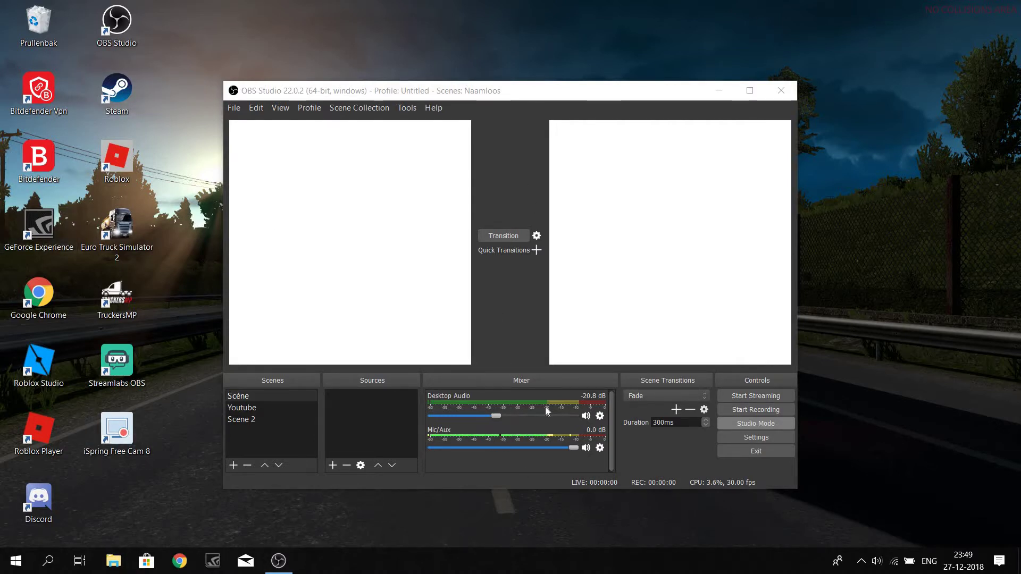
{"action": "left_click", "coordinate": [782, 94]}
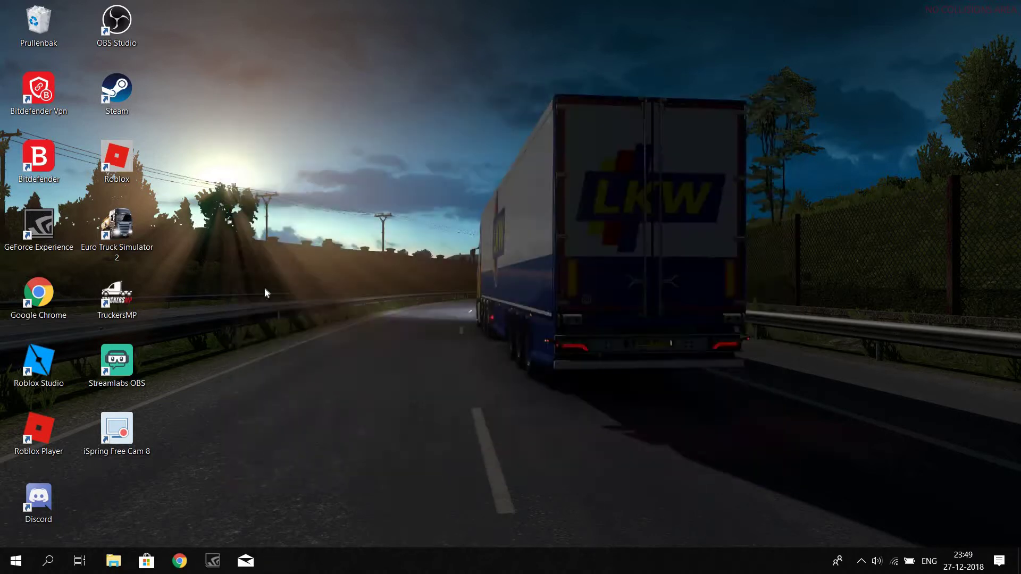
Open Streamlabs OBS and select the Display Capture source in the Youtube scene
{"action": "double_click", "coordinate": [118, 373]}
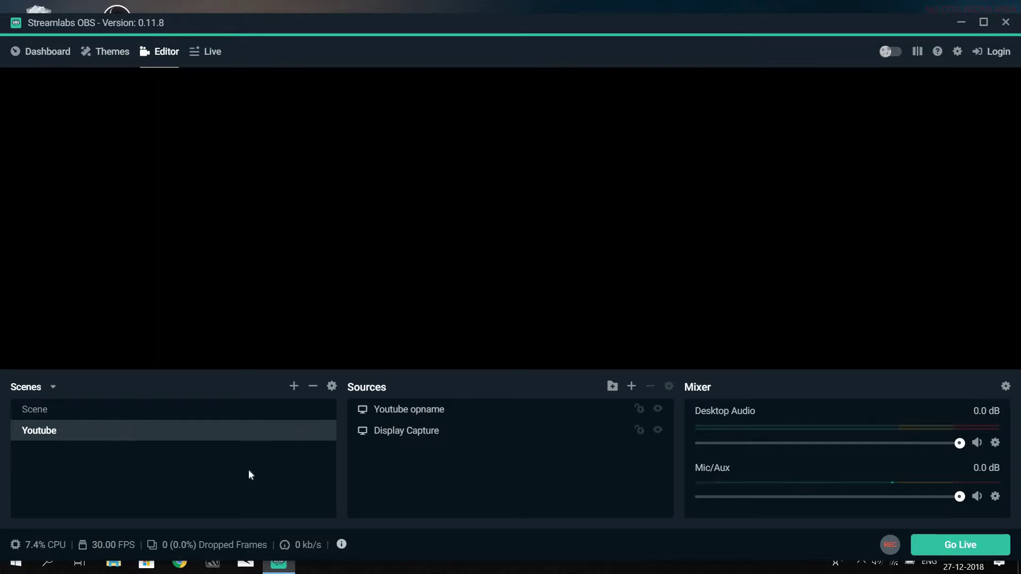
{"action": "left_click", "coordinate": [143, 418]}
{"action": "left_click", "coordinate": [140, 428]}
{"action": "right_click", "coordinate": [447, 454]}
{"action": "left_click", "coordinate": [429, 444]}
{"action": "left_click", "coordinate": [421, 430]}
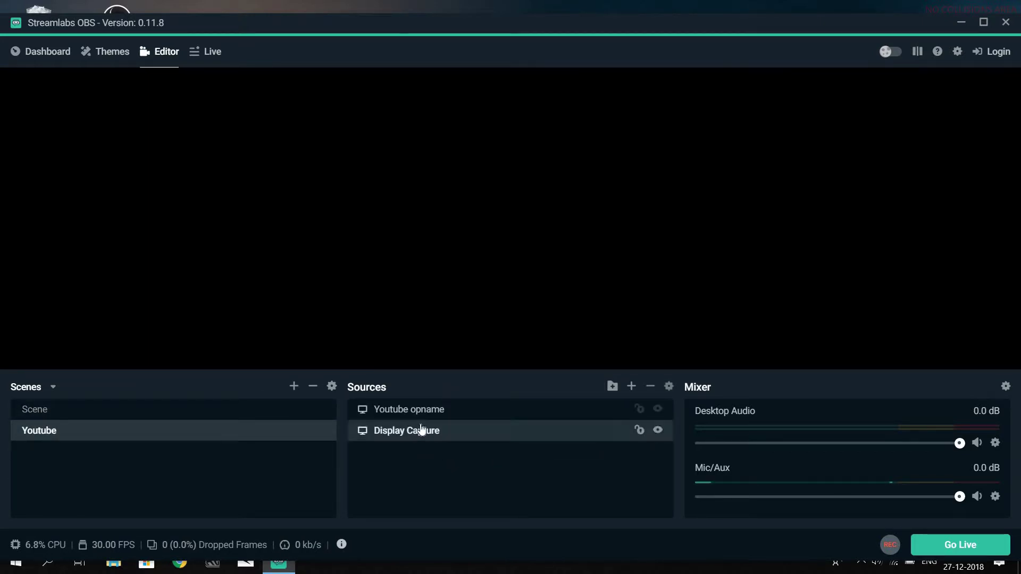
Toggle the visibility of the Youtube opname and Display Capture sources, accept the Display Capture settings, and close Streamlabs OBS
{"action": "left_click", "coordinate": [640, 410]}
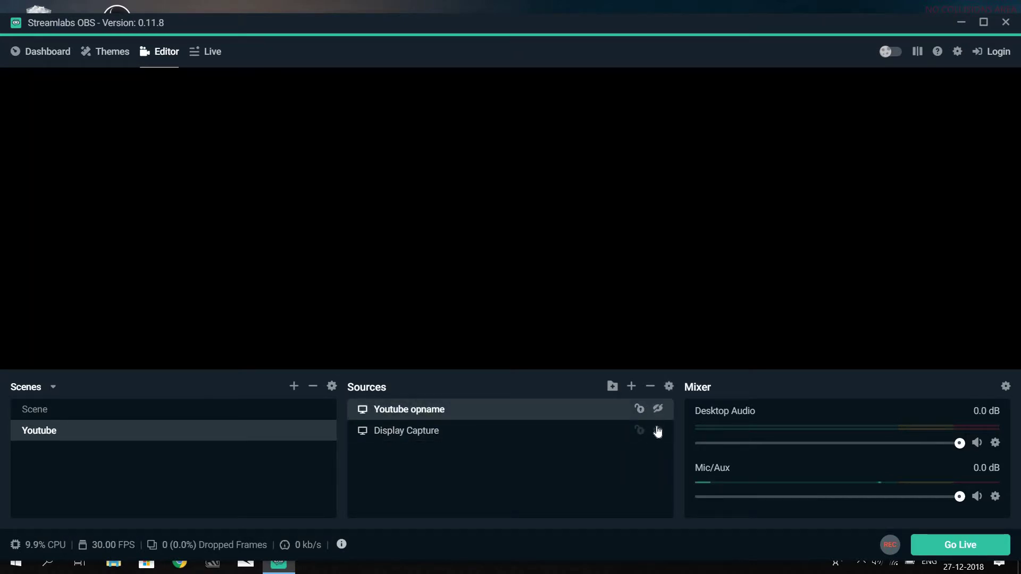
{"action": "double_click", "coordinate": [657, 428]}
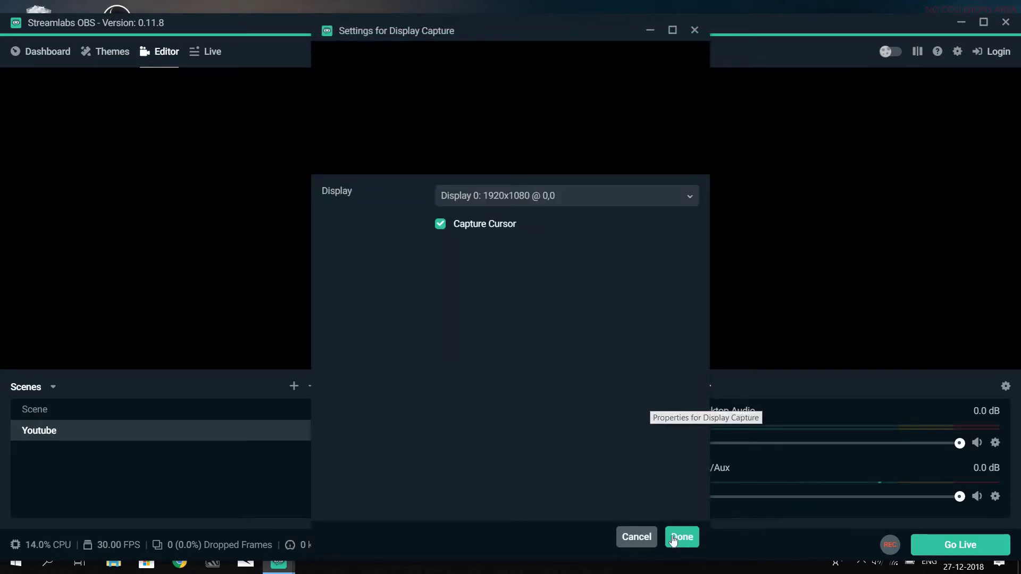
{"action": "left_click", "coordinate": [681, 536]}
{"action": "left_click", "coordinate": [658, 430]}
{"action": "left_click", "coordinate": [658, 409]}
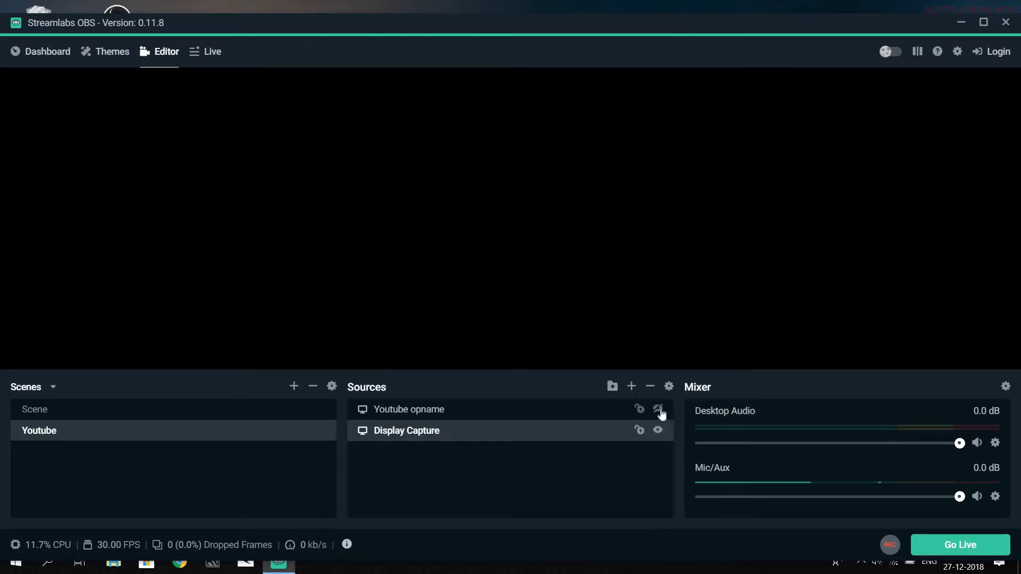
{"action": "left_click", "coordinate": [1005, 22]}
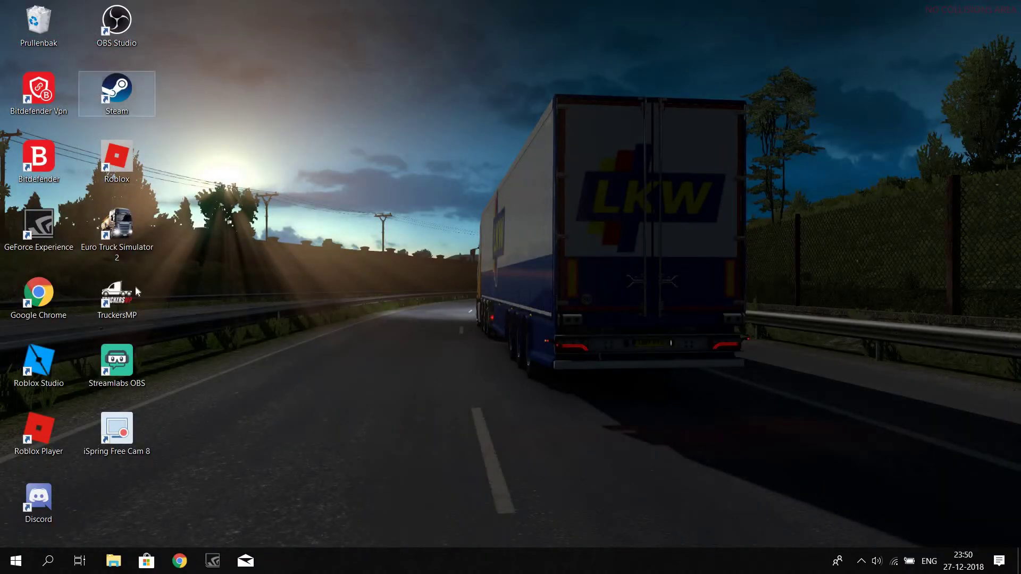
Open Chrome, search Google for playstation remote play, and open the Dutch PS4 Remote Play Windows-pc / Mac page
{"action": "left_click", "coordinate": [171, 564]}
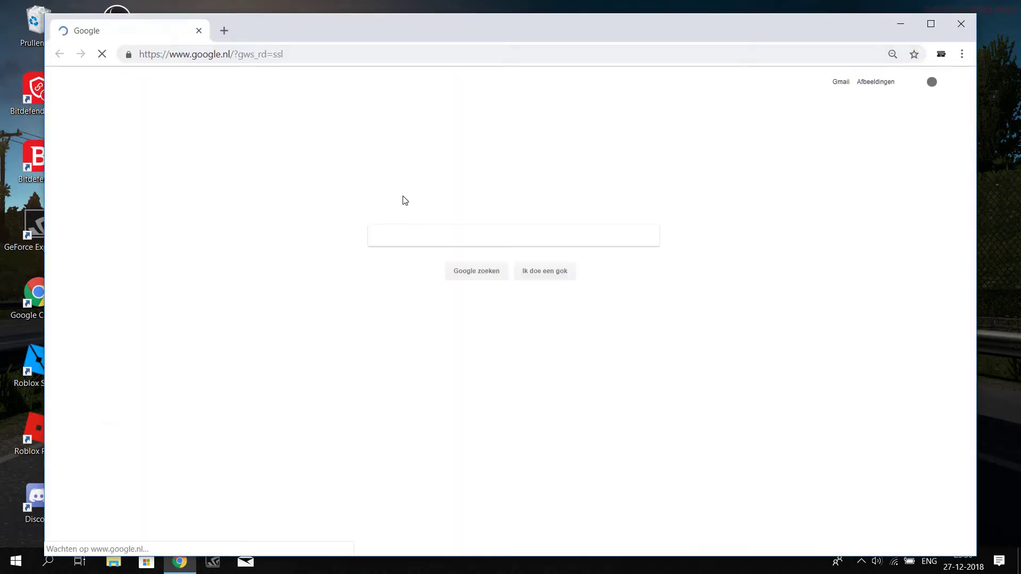
{"action": "type", "text": "play"}
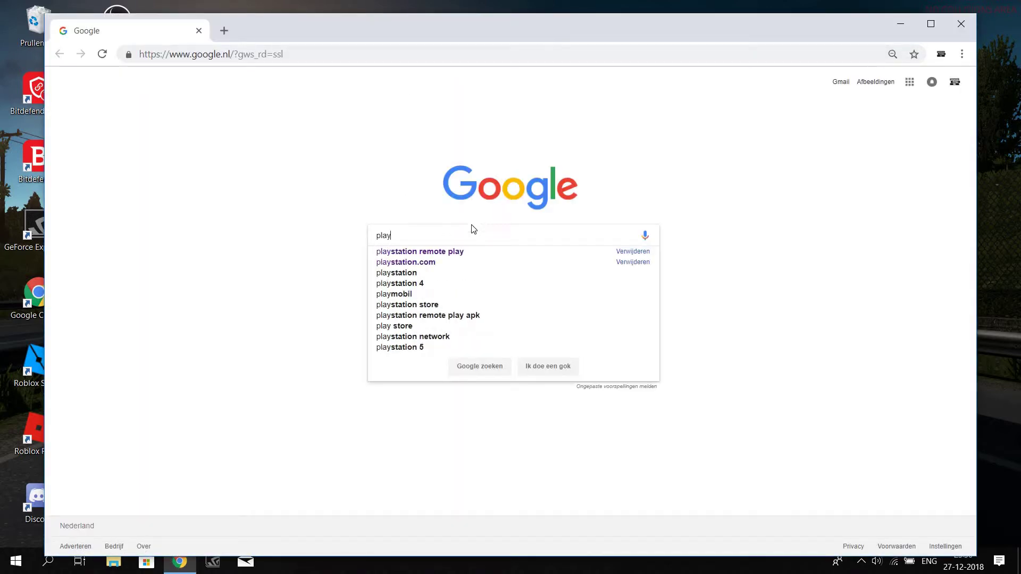
{"action": "left_click", "coordinate": [470, 256]}
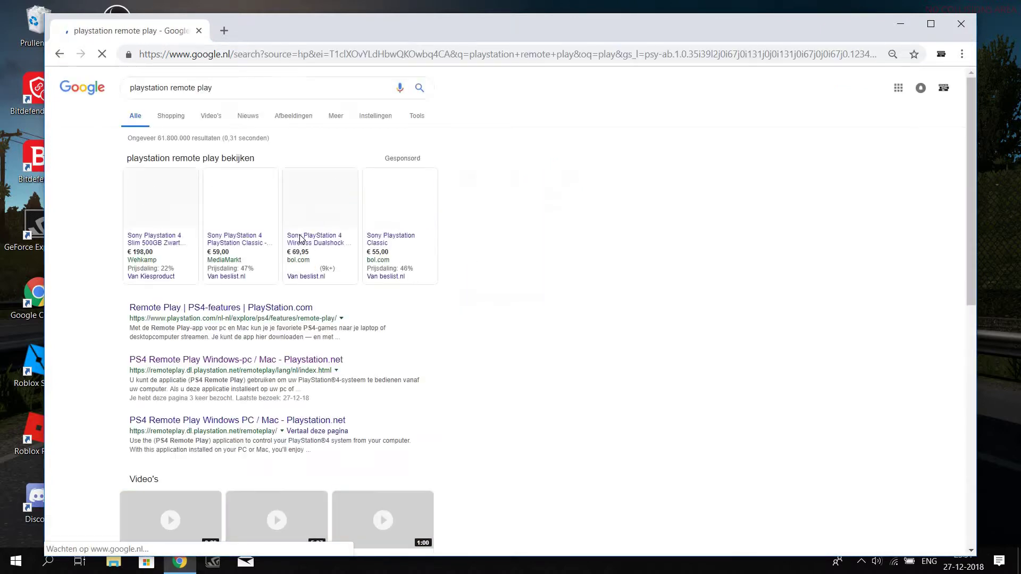
{"action": "left_click", "coordinate": [225, 361]}
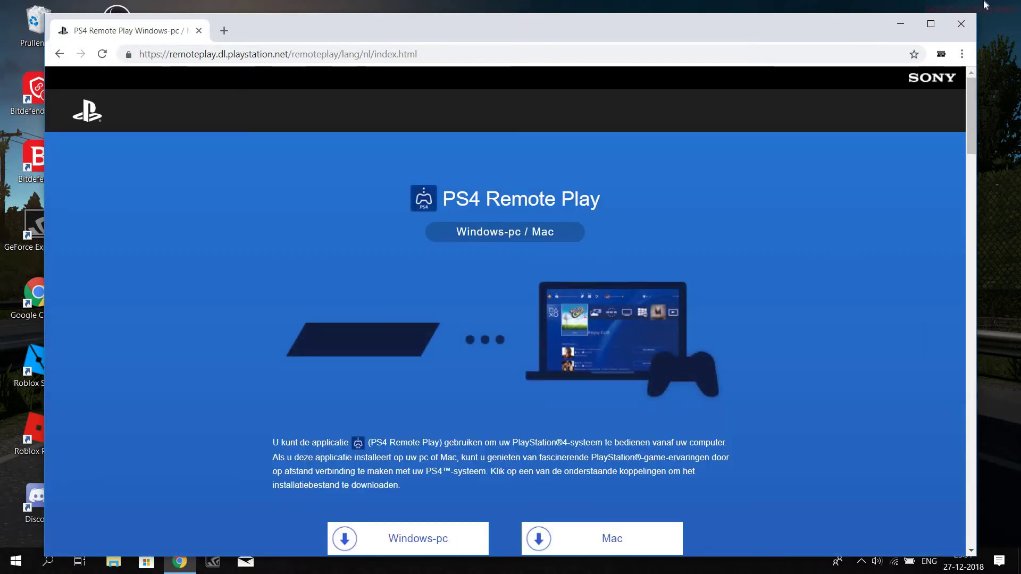
Examine the download options, update information and preparation requirements on the PS4 Remote Play page, and maximize the browser window
{"action": "left_click_drag", "start_coordinate": [972, 103], "coordinate": [971, 133]}
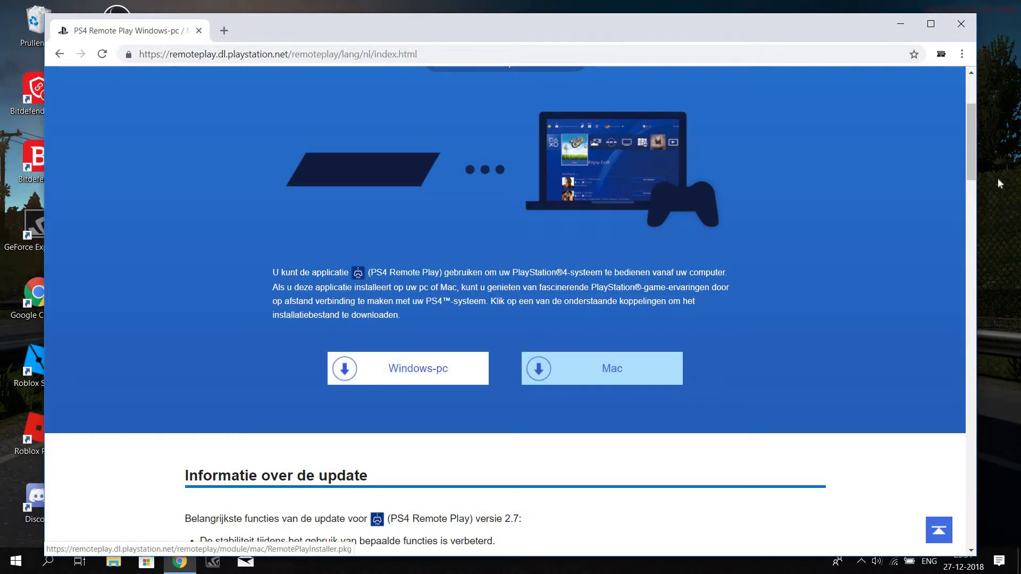
{"action": "left_click_drag", "start_coordinate": [971, 141], "coordinate": [973, 183]}
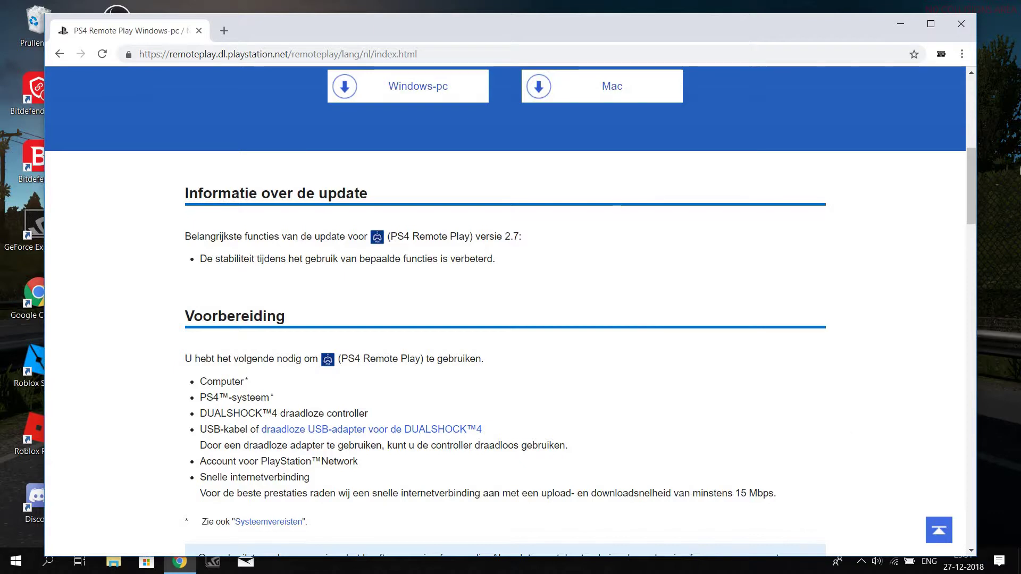
{"action": "left_click_drag", "start_coordinate": [974, 184], "coordinate": [985, 96]}
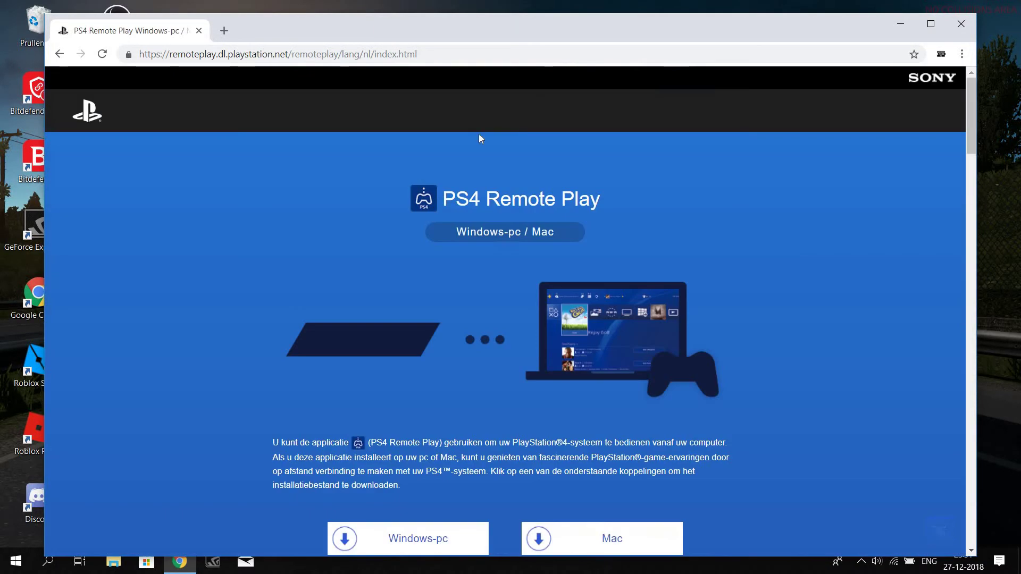
{"action": "double_click", "coordinate": [234, 28]}
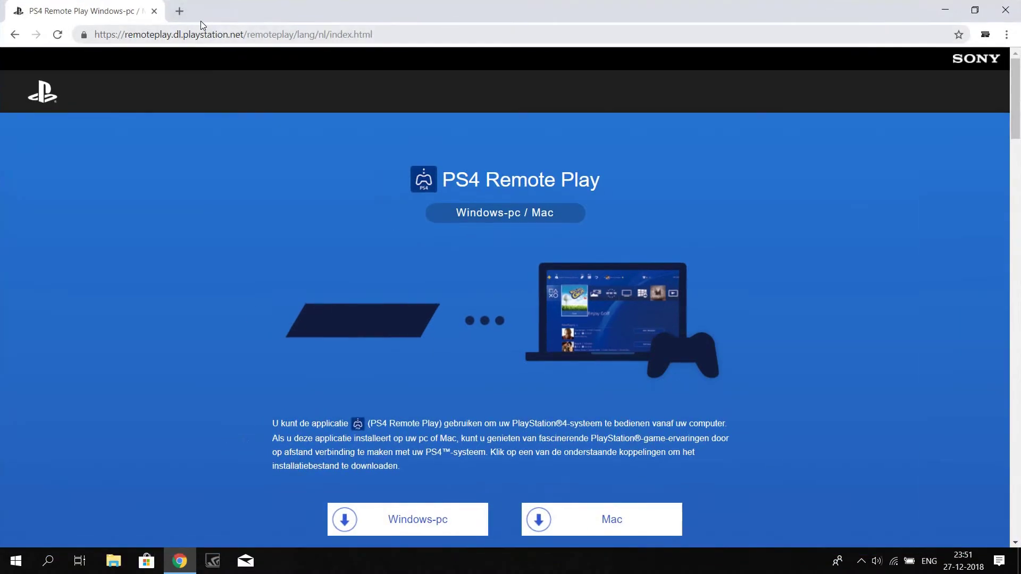
Open a new browser tab, close the PS4 Remote Play page, and activate the Google search field
{"action": "left_click", "coordinate": [180, 12]}
{"action": "left_click", "coordinate": [154, 11]}
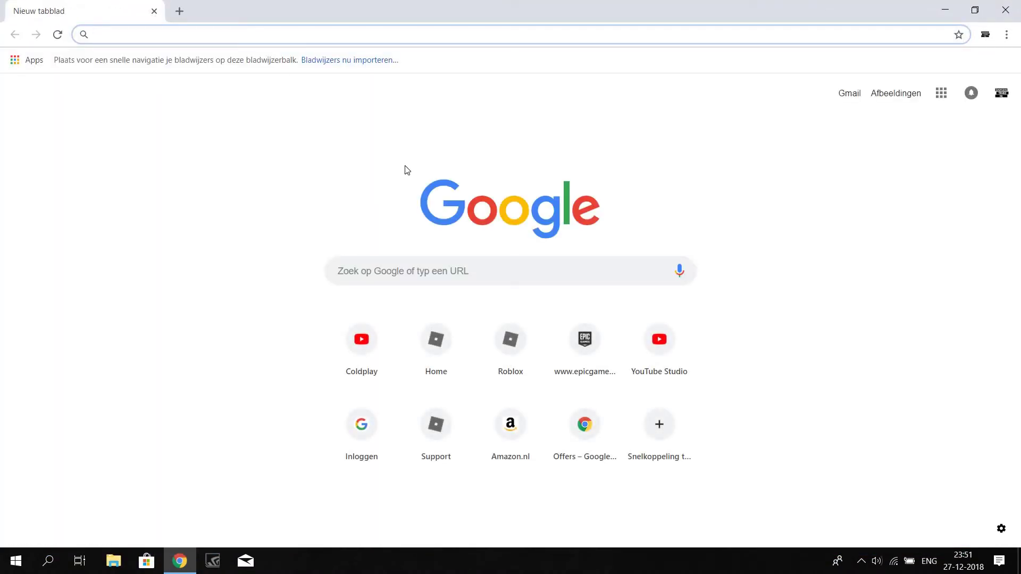
{"action": "left_click", "coordinate": [491, 281]}
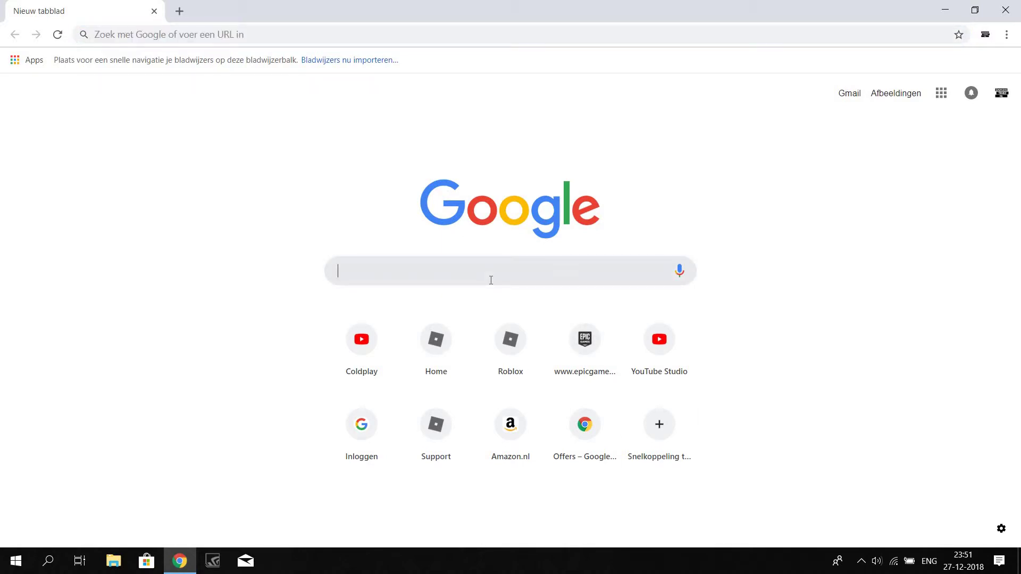
{"action": "type", "text": "re"}
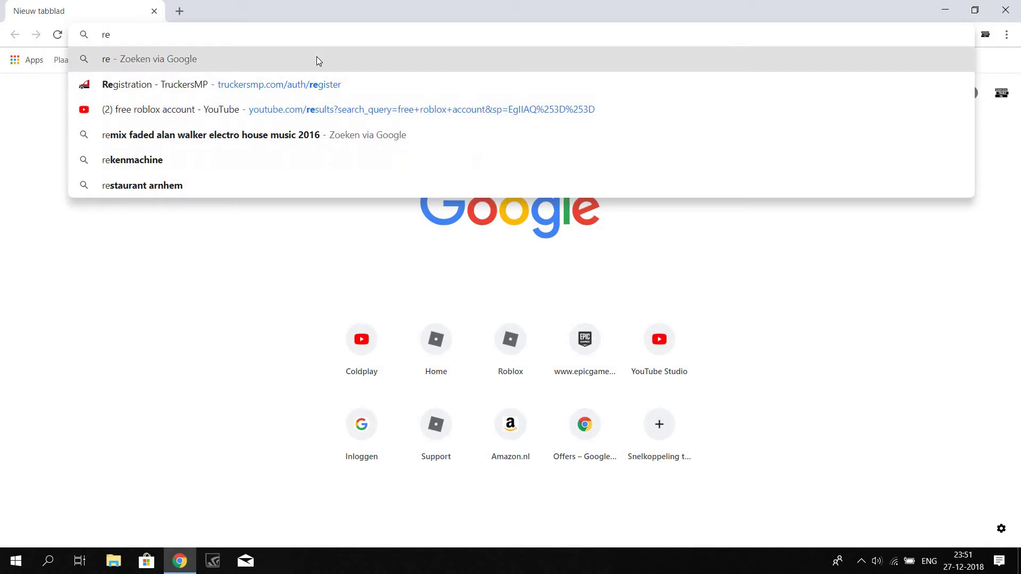
{"action": "key", "text": "BackSpace"}
{"action": "key", "text": "BackSpace"}
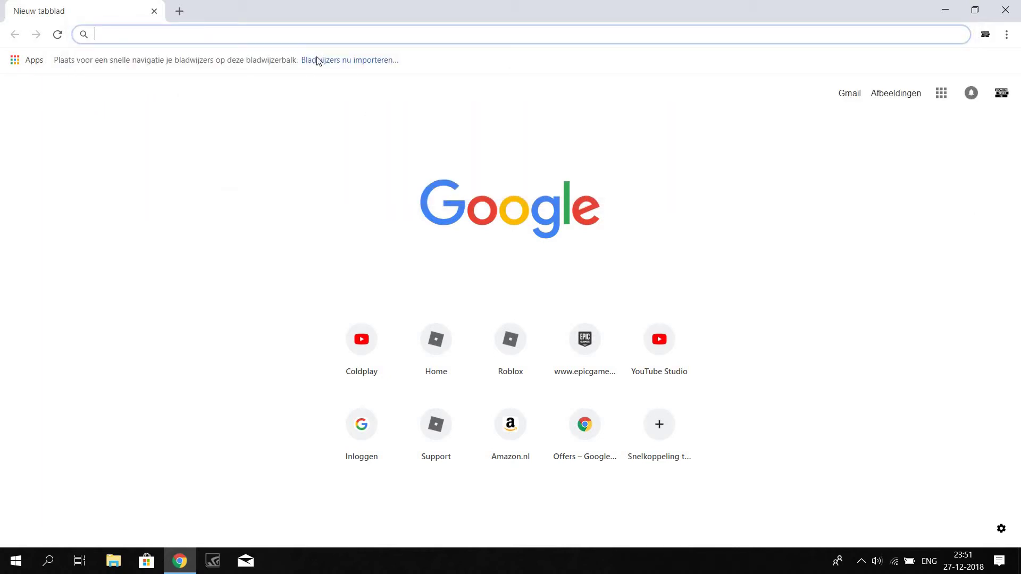
{"action": "type", "text": "remo"}
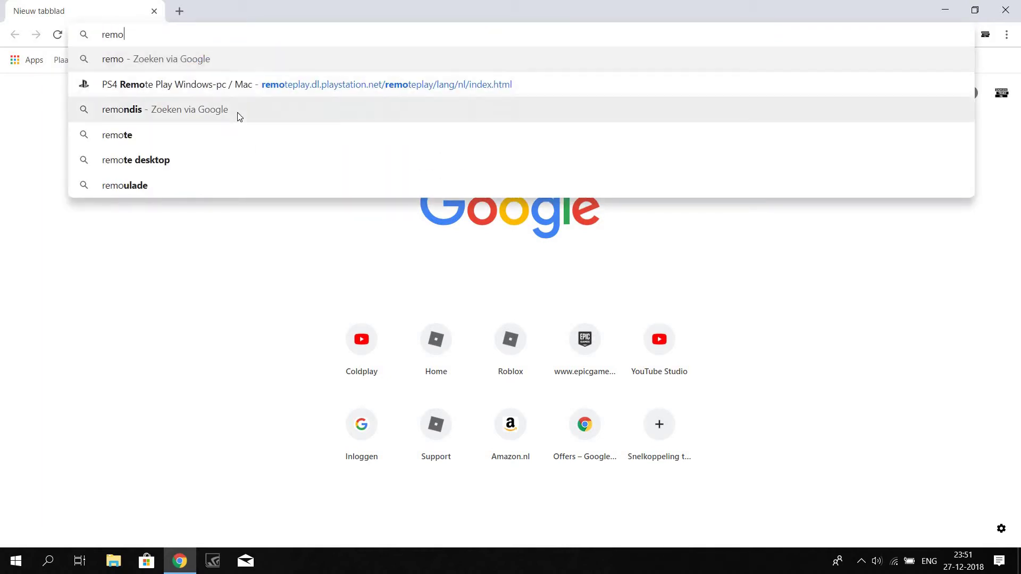
{"action": "key", "text": "BackSpace"}
{"action": "key", "text": "BackSpace"}
{"action": "key", "text": "BackSpace"}
{"action": "key", "text": "BackSpace"}
Search Google for playstation stream remote and bring up the related search suggestions on the results page
{"action": "type", "text": "play"}
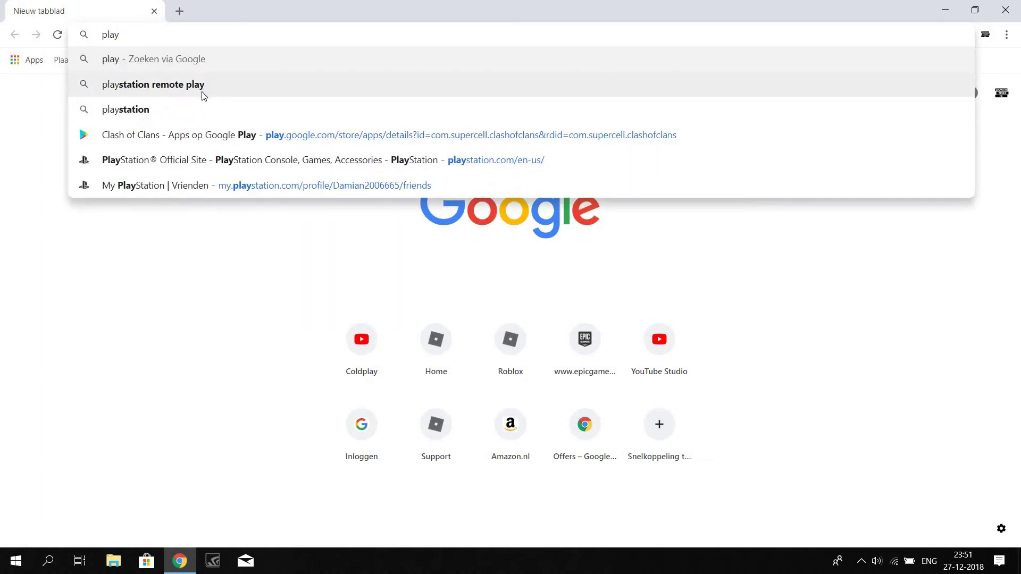
{"action": "type", "text": "s"}
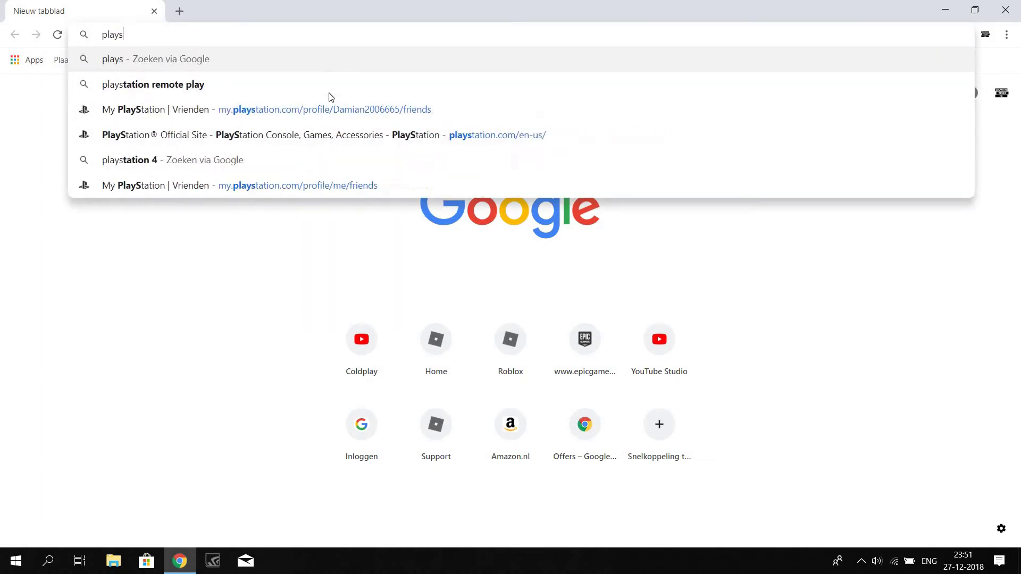
{"action": "type", "text": "tation stre"}
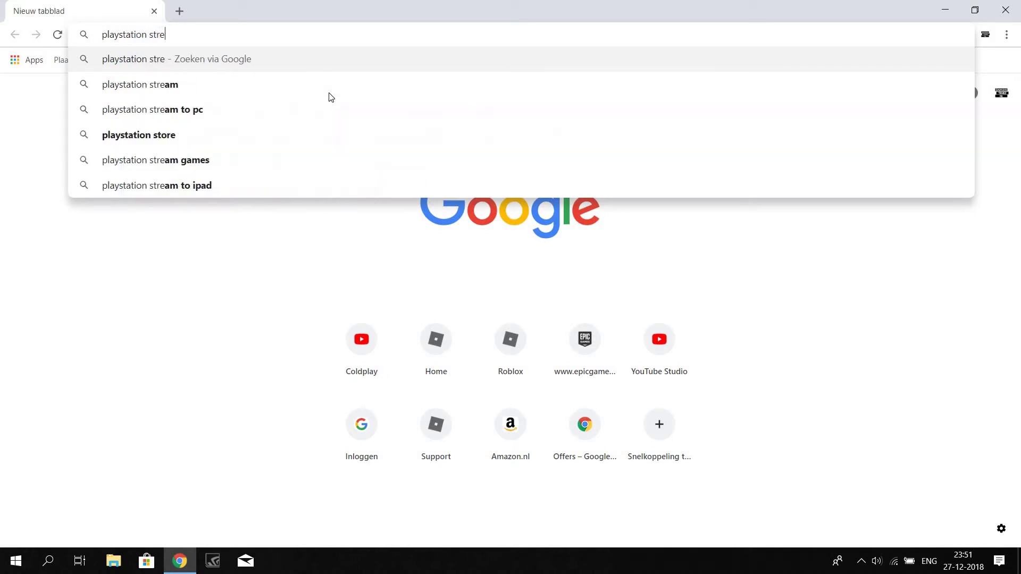
{"action": "type", "text": "am rmote"}
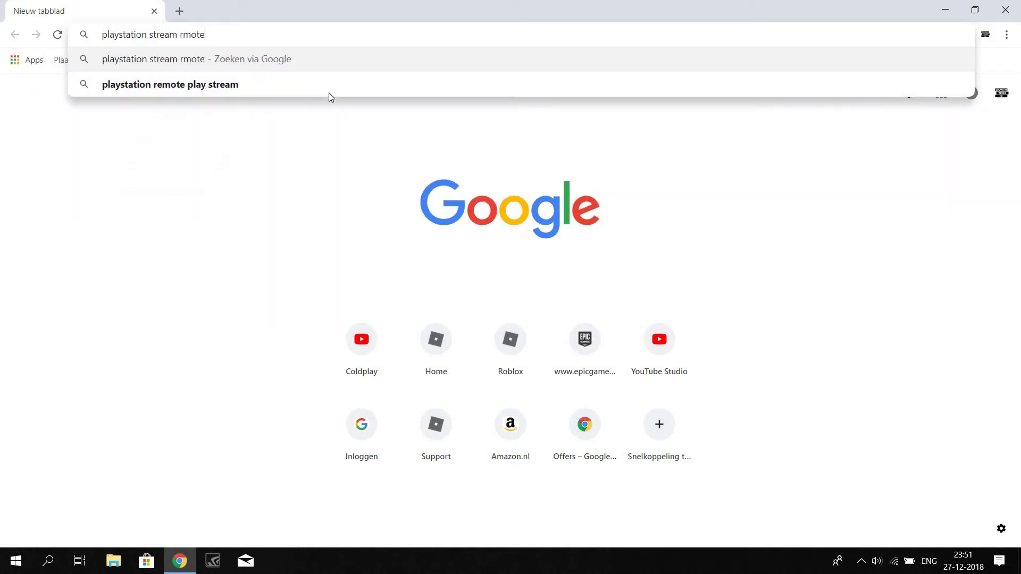
{"action": "key", "text": "BackSpace"}
{"action": "key", "text": "BackSpace"}
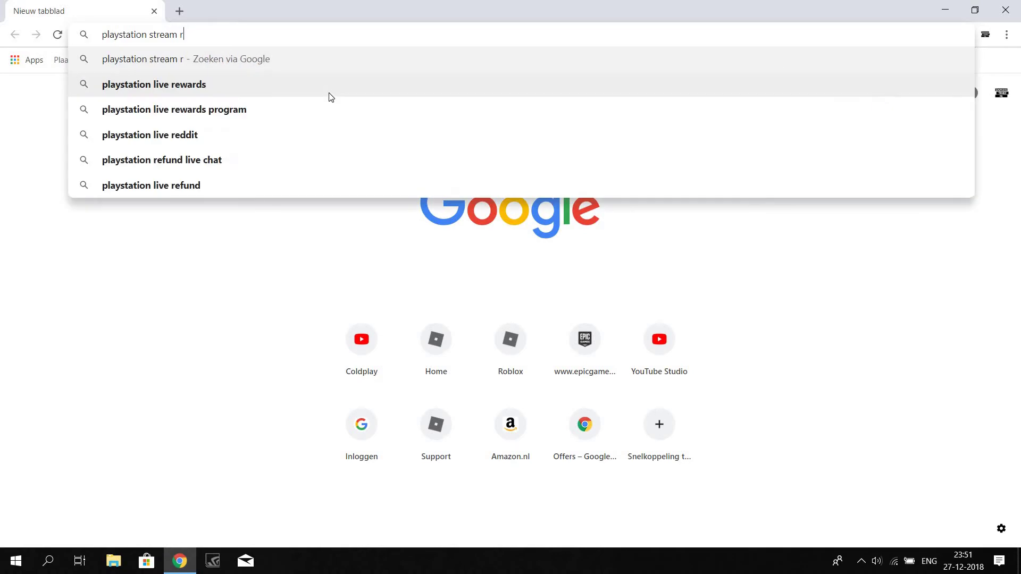
{"action": "type", "text": "emoet"}
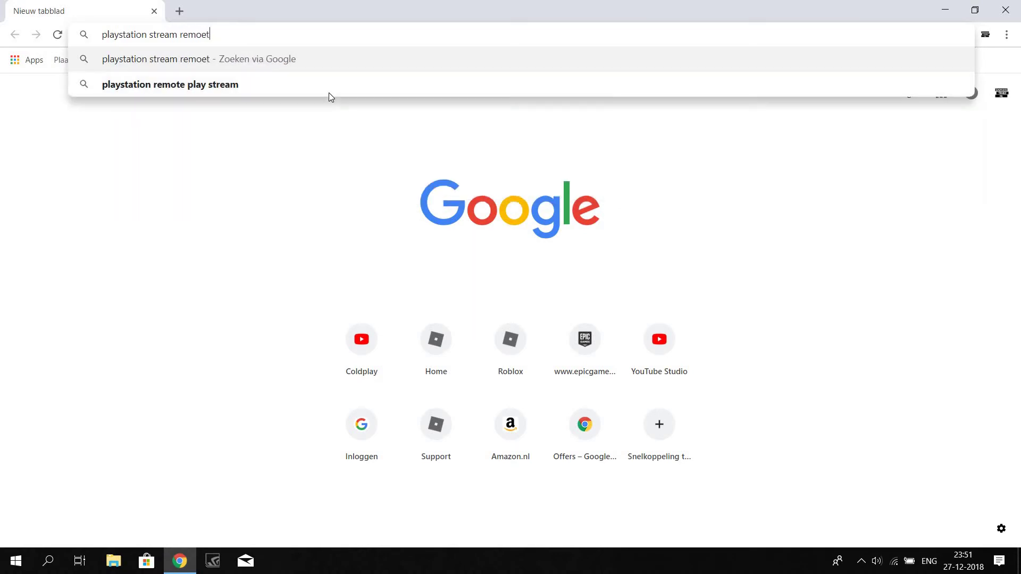
{"action": "key", "text": "BackSpace"}
{"action": "key", "text": "BackSpace"}
{"action": "type", "text": "ote"}
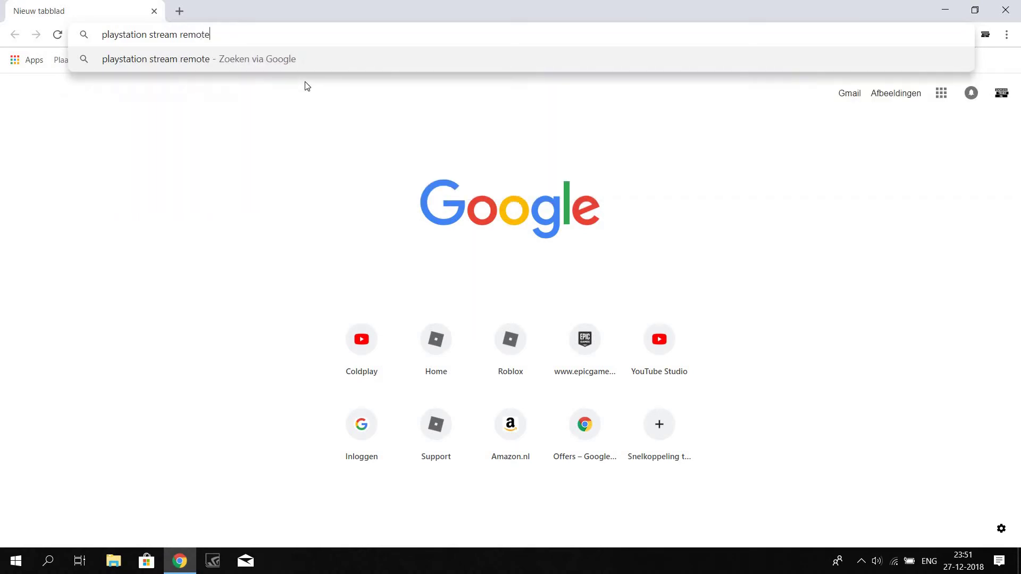
{"action": "key", "text": "Return"}
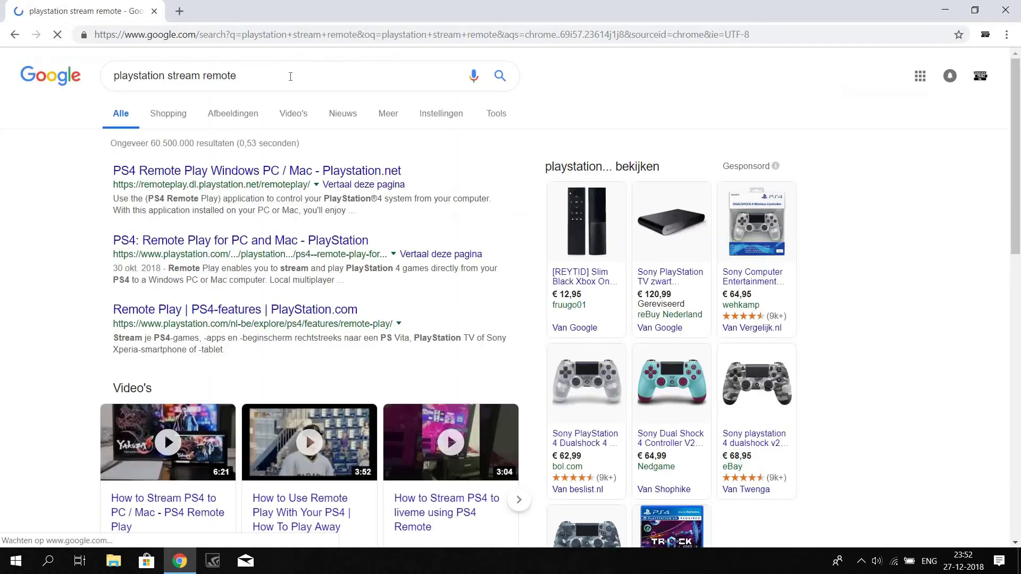
{"action": "left_click", "coordinate": [290, 76]}
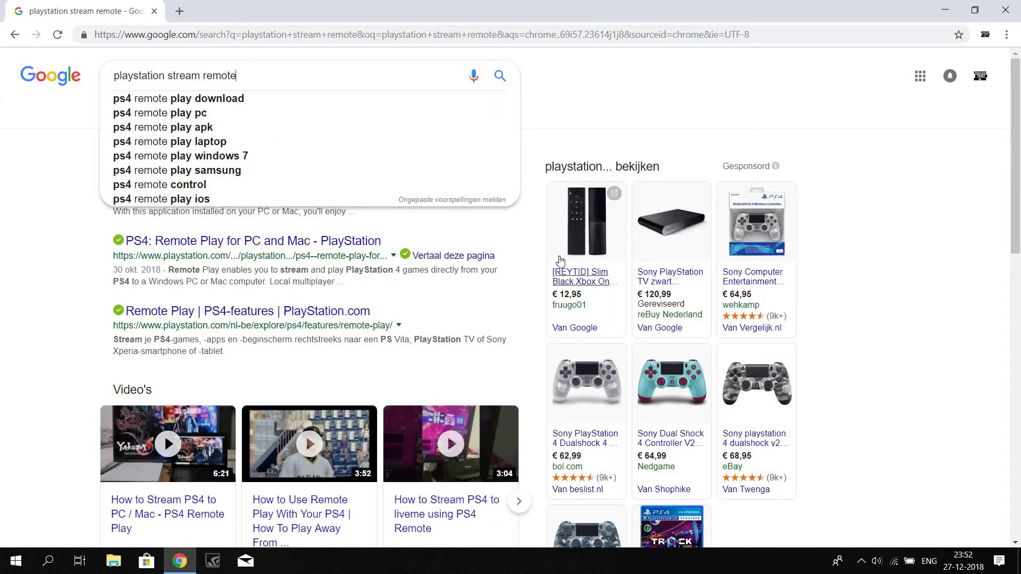
{"action": "mouse_move", "coordinate": [669, 238]}
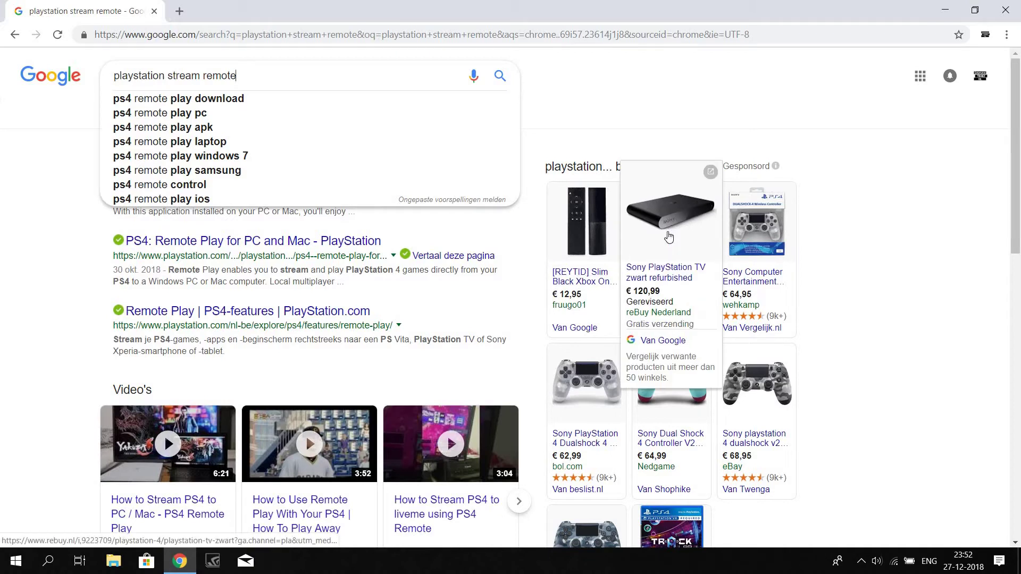